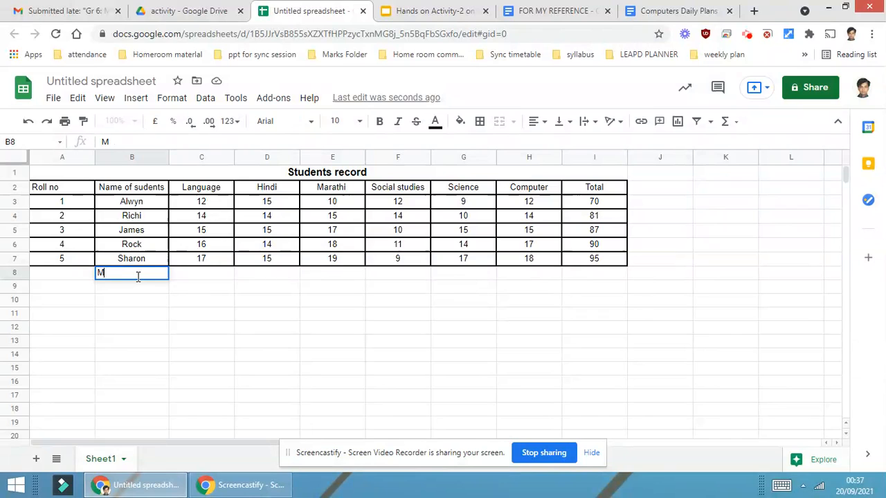
Finish labelling row 8 under the student names as Maximum
{"action": "key", "text": "BackSpace"}
{"action": "key", "text": "BackSpace"}
{"action": "key", "text": "BackSpace"}
{"action": "key", "text": "BackSpace"}
{"action": "key", "text": "Tab"}
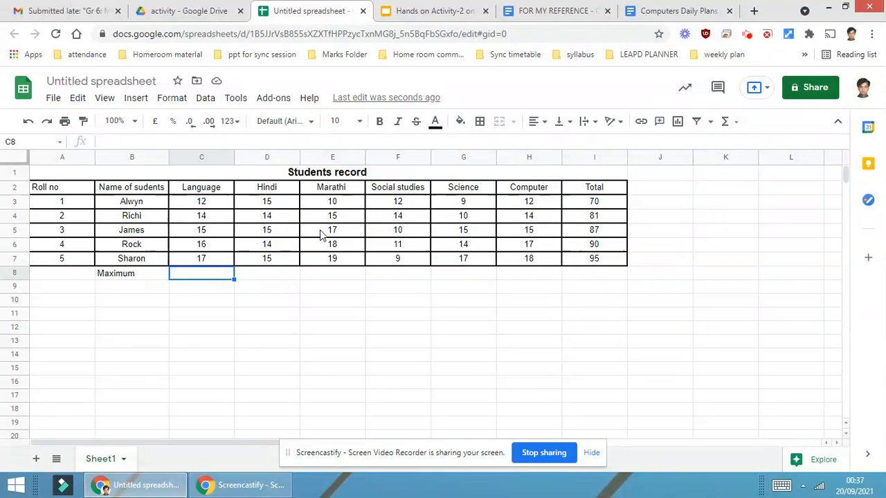
Insert a MAX formula for the Language marks C3:C7 in the Maximum row
{"action": "left_click", "coordinate": [738, 124]}
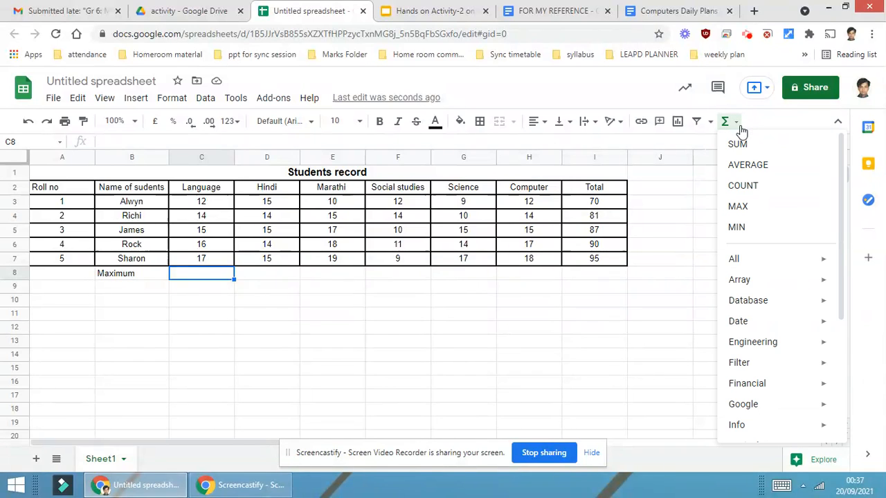
{"action": "left_click", "coordinate": [738, 207]}
{"action": "left_click_drag", "start_coordinate": [208, 207], "coordinate": [205, 260]}
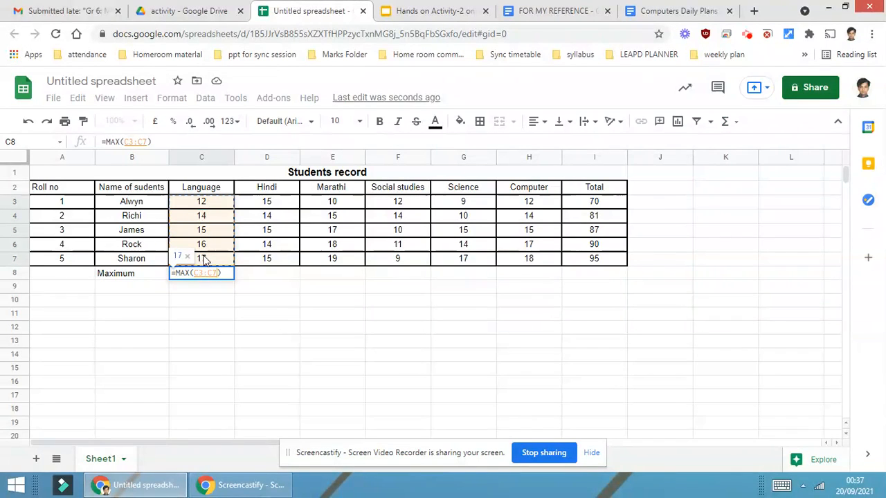
{"action": "key", "text": "Return"}
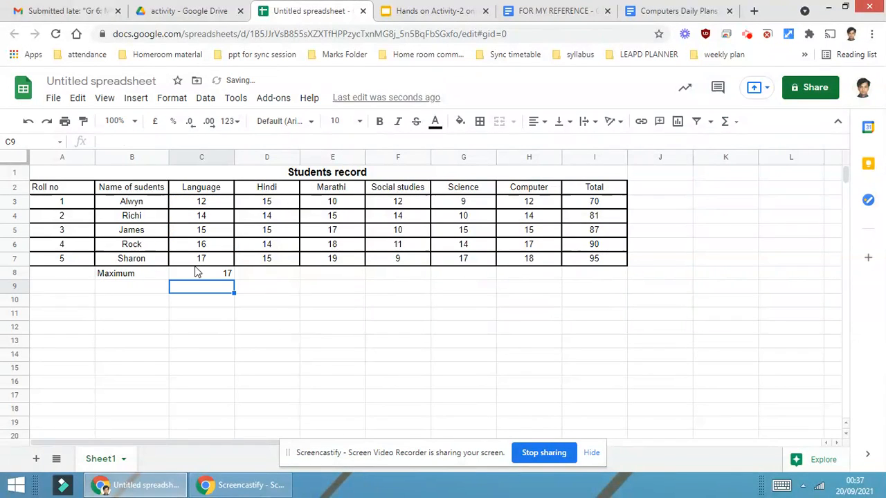
{"action": "left_click", "coordinate": [195, 270]}
{"action": "left_click", "coordinate": [536, 128]}
{"action": "left_click", "coordinate": [247, 354]}
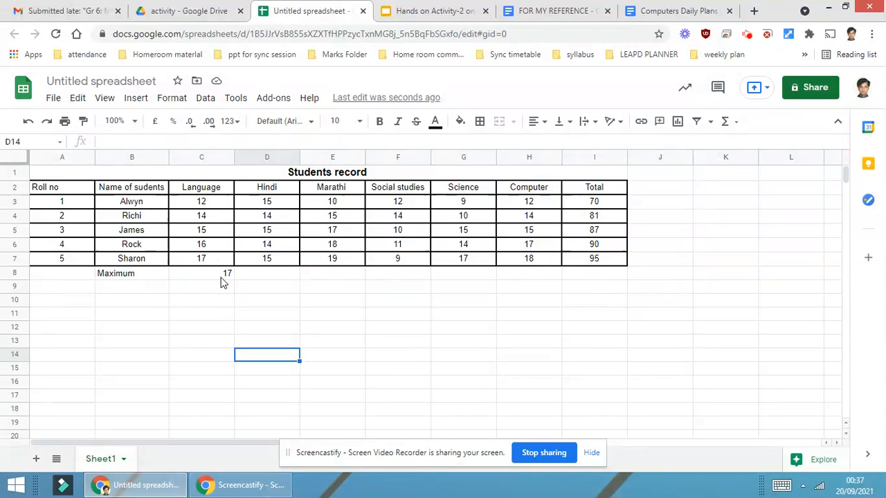
Center-align the Language maximum and fill its MAX formula across to the Computer column
{"action": "left_click", "coordinate": [222, 277]}
{"action": "left_click", "coordinate": [543, 126]}
{"action": "left_click", "coordinate": [553, 140]}
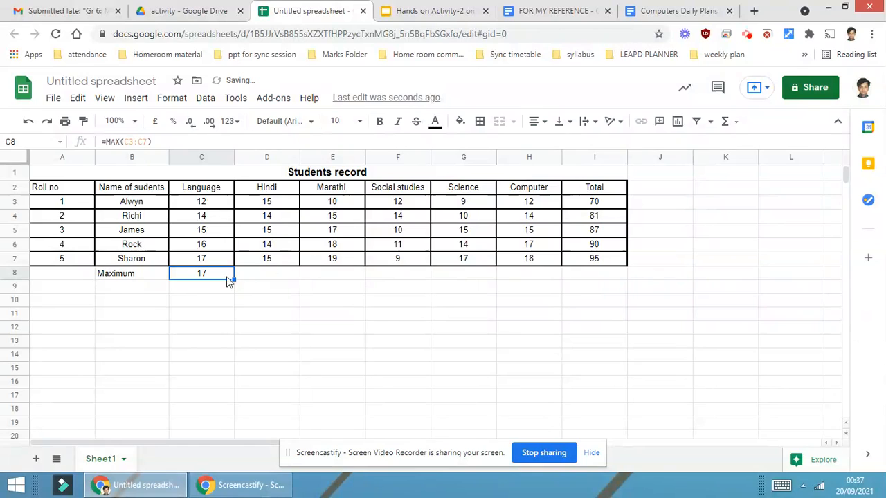
{"action": "left_click_drag", "start_coordinate": [233, 277], "coordinate": [532, 277]}
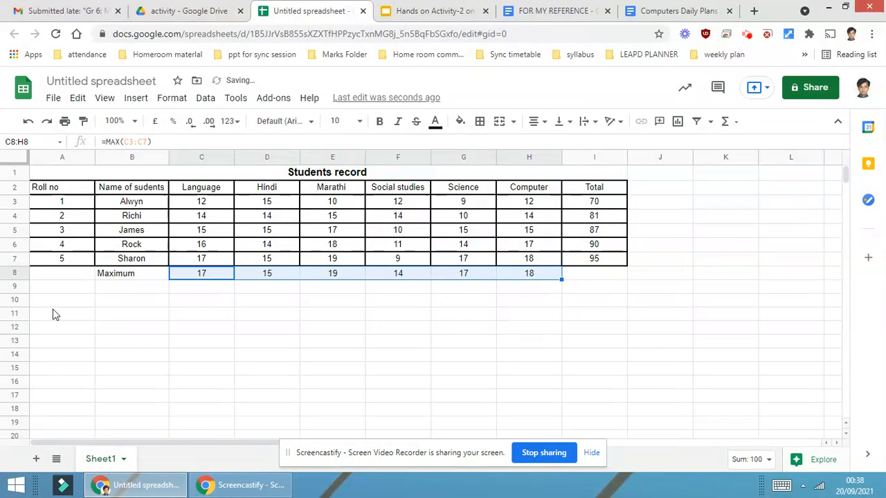
Label row 9 under Maximum as Minimum
{"action": "left_click", "coordinate": [120, 292]}
{"action": "type", "text": "Mimum"}
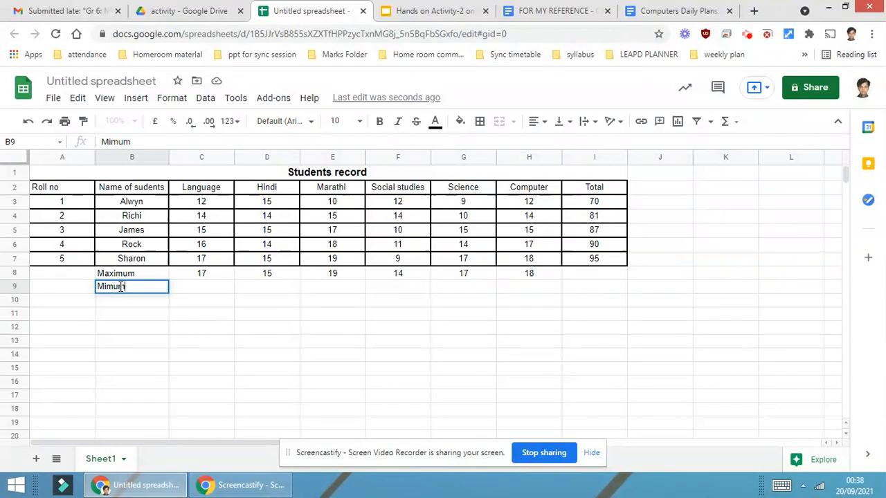
{"action": "key", "text": "BackSpace"}
{"action": "key", "text": "Tab"}
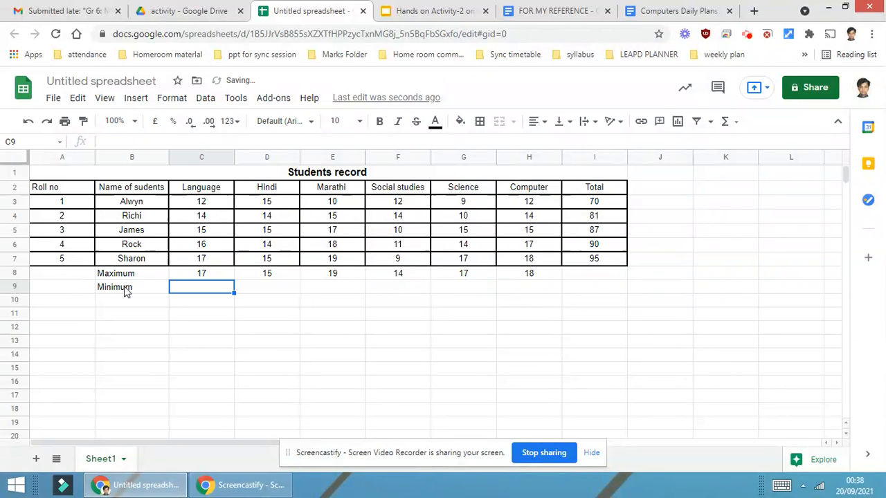
Insert a MIN formula for the Language marks C3:C7 in the Minimum row
{"action": "left_click", "coordinate": [727, 123]}
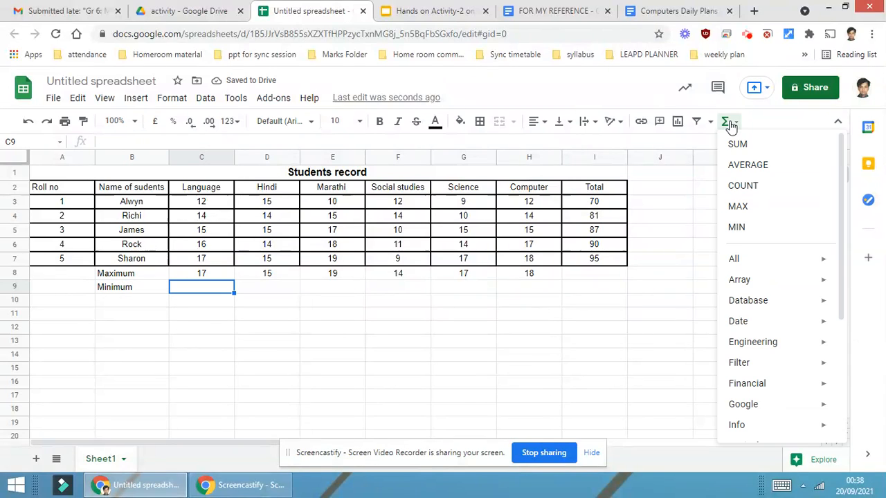
{"action": "left_click", "coordinate": [758, 234]}
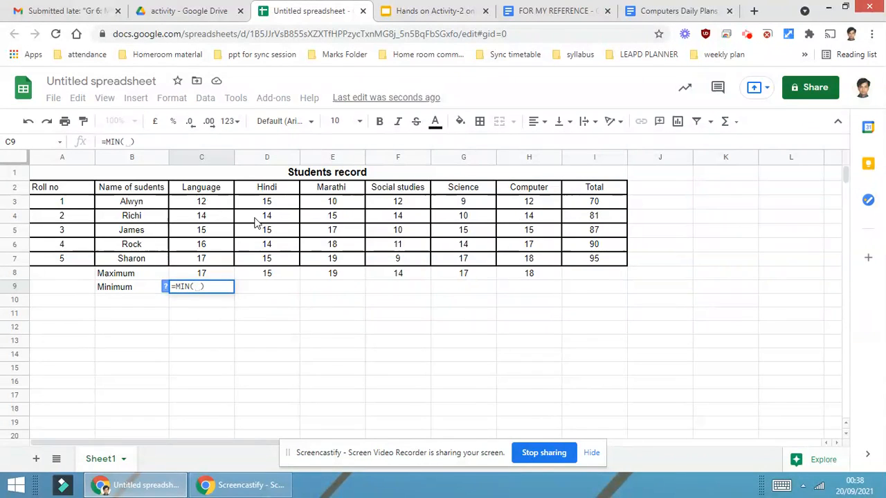
{"action": "left_click_drag", "start_coordinate": [208, 202], "coordinate": [205, 260]}
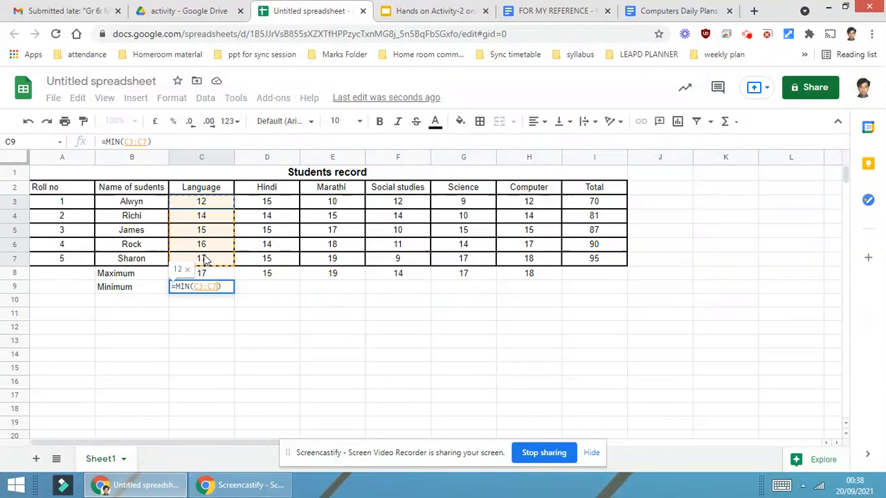
{"action": "key", "text": "Return"}
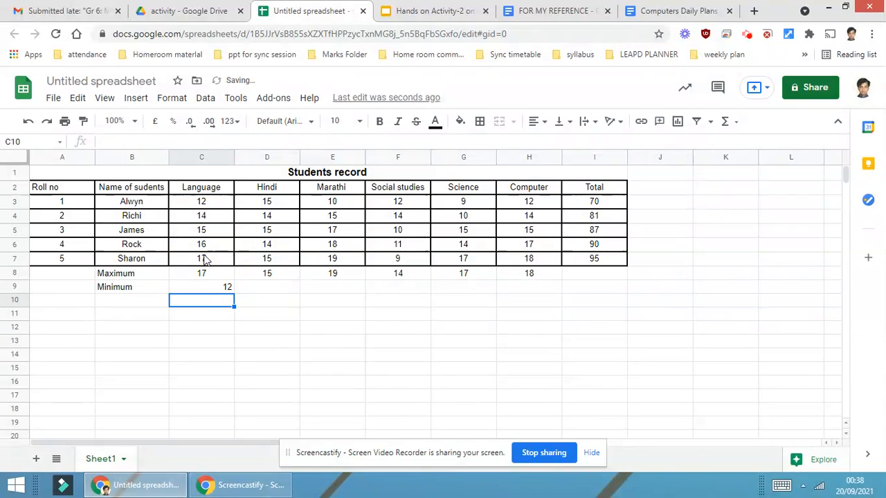
Center-align the Language minimum and fill its MIN formula across to the Computer column
{"action": "left_click", "coordinate": [208, 291]}
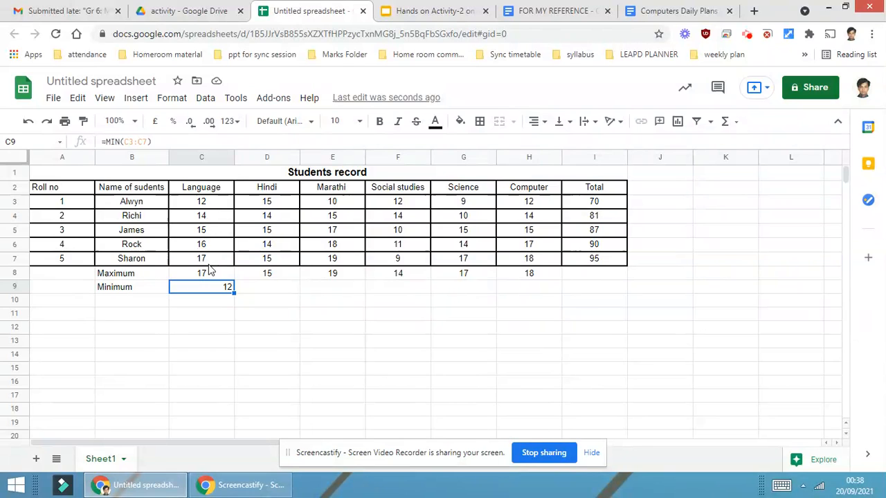
{"action": "left_click", "coordinate": [537, 121]}
{"action": "left_click", "coordinate": [551, 143]}
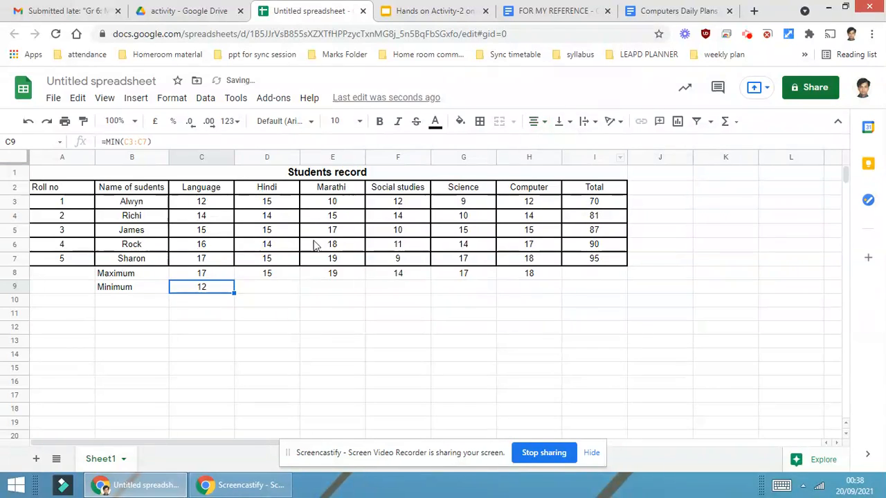
{"action": "left_click_drag", "start_coordinate": [234, 293], "coordinate": [545, 295]}
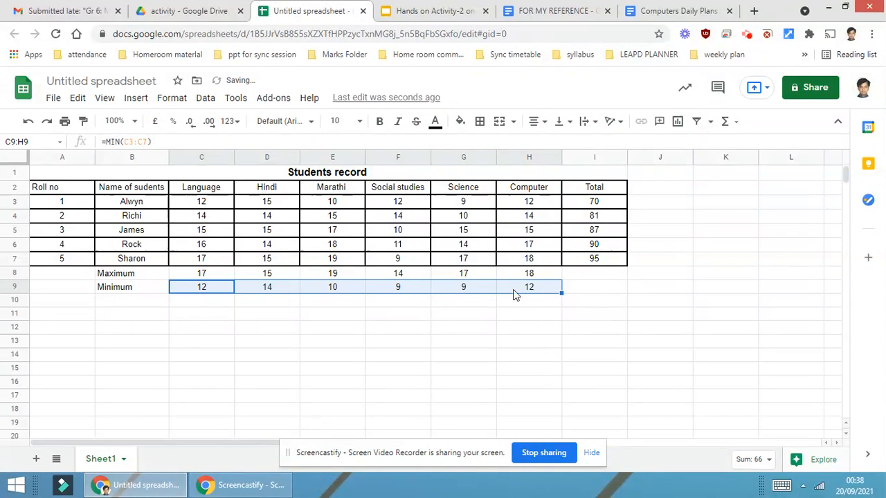
Label row 10 under Minimum as Average
{"action": "left_click", "coordinate": [137, 303]}
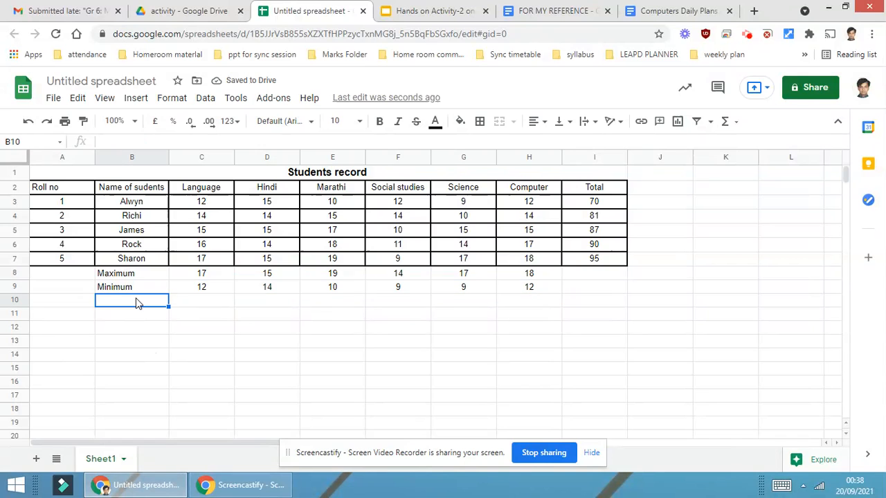
{"action": "type", "text": "Average"}
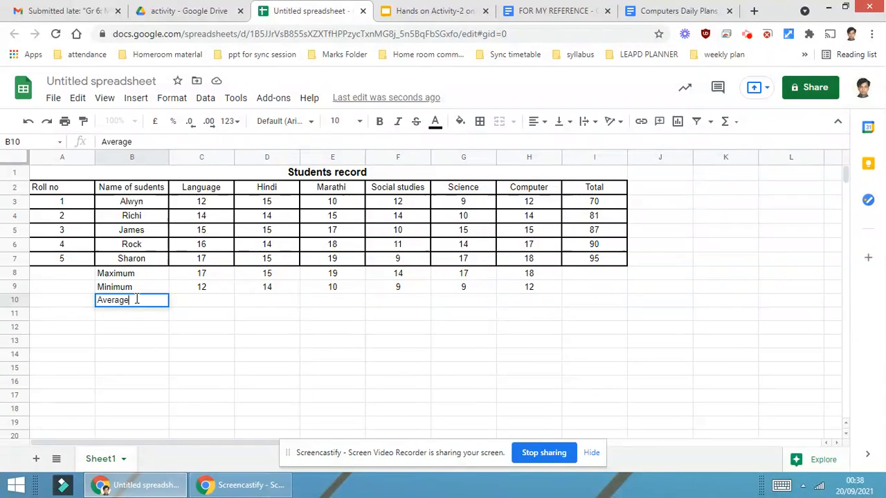
{"action": "key", "text": "Tab"}
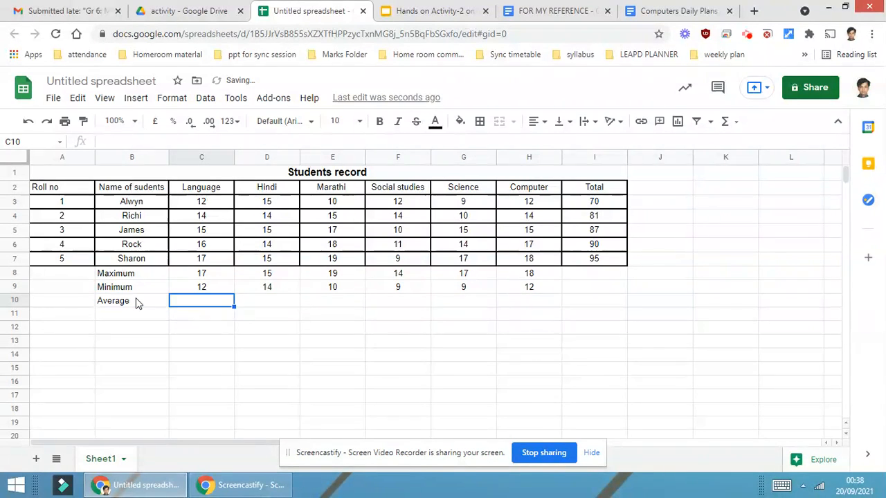
Insert an AVERAGE formula for the Language marks C3:C7 in the Average row
{"action": "left_click", "coordinate": [736, 132]}
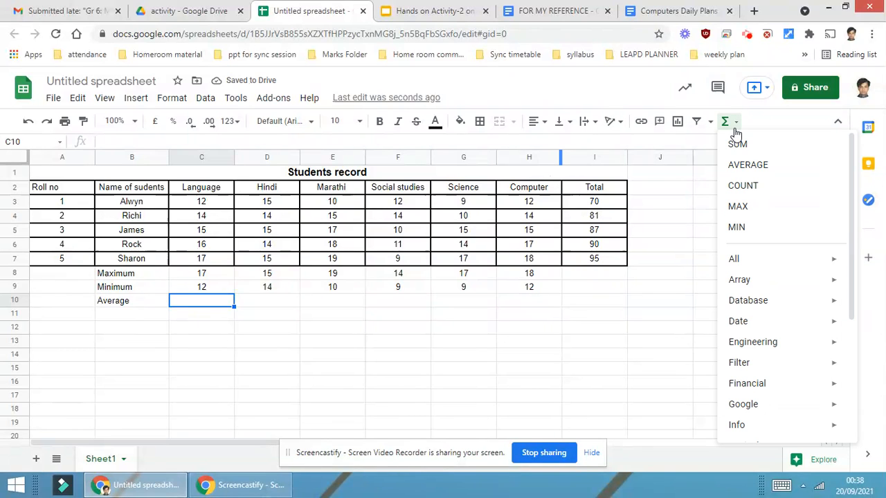
{"action": "left_click", "coordinate": [753, 166]}
{"action": "left_click_drag", "start_coordinate": [214, 203], "coordinate": [213, 259]}
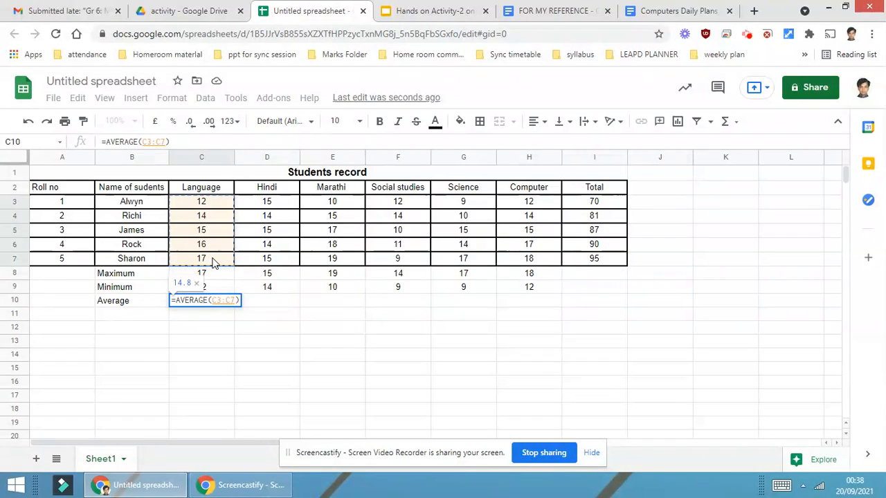
{"action": "key", "text": "Return"}
Center-align the Language average cell
{"action": "left_click", "coordinate": [228, 302]}
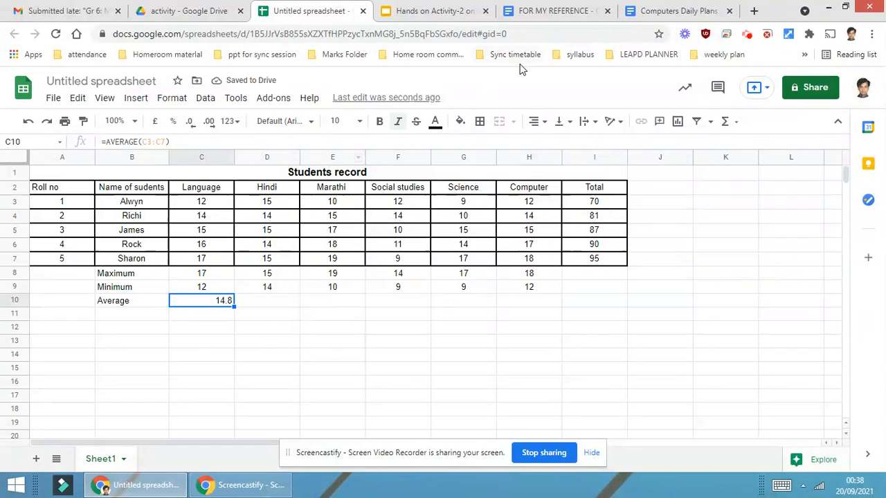
{"action": "left_click", "coordinate": [540, 122]}
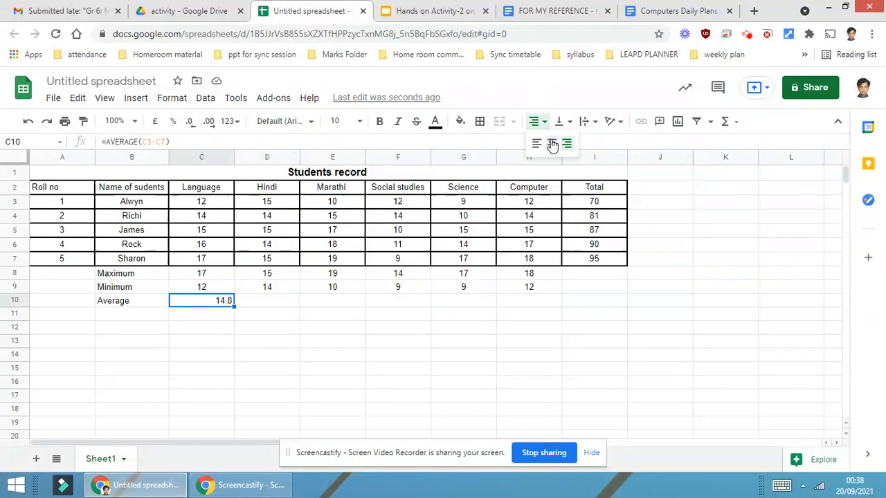
{"action": "left_click", "coordinate": [549, 143]}
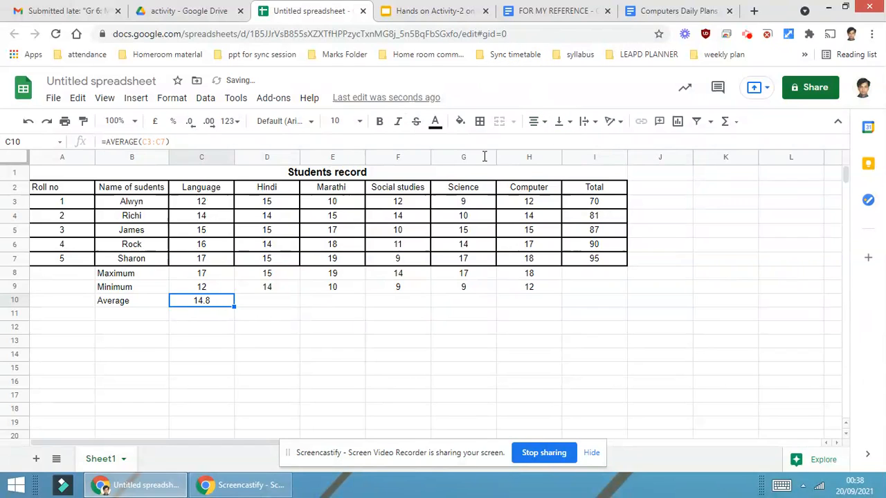
{"action": "left_click", "coordinate": [338, 316]}
{"action": "left_click", "coordinate": [211, 302]}
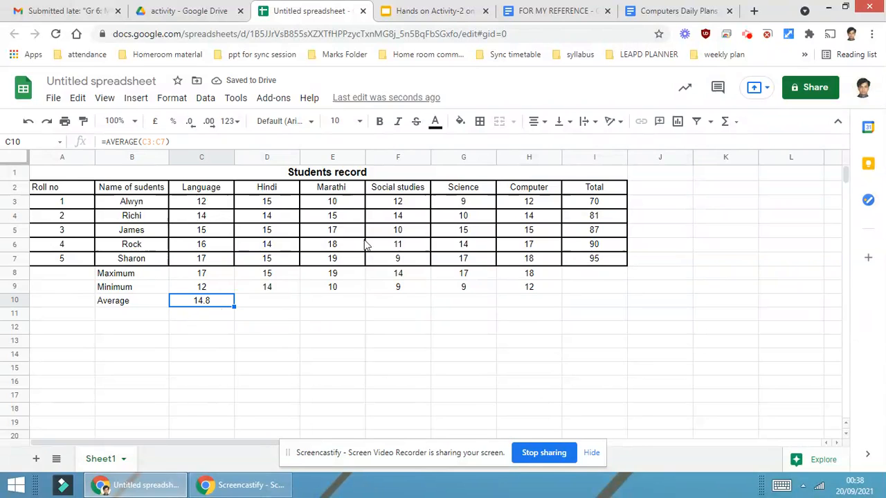
{"action": "left_click", "coordinate": [545, 124]}
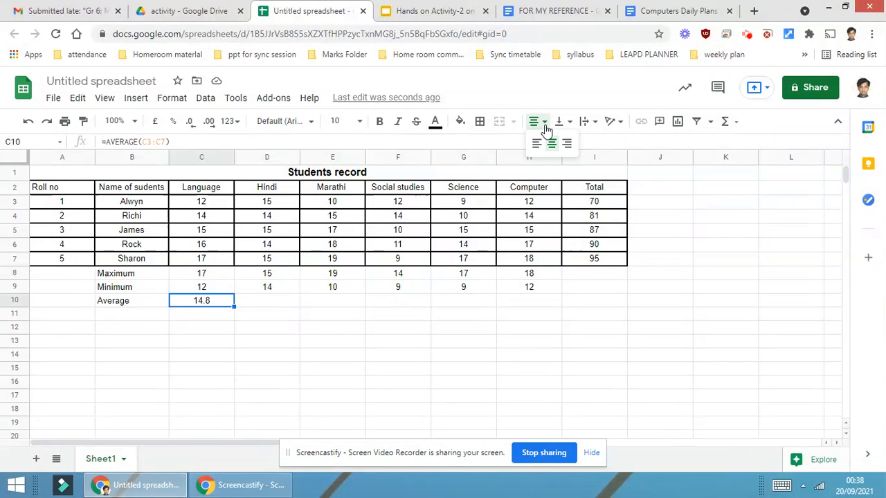
{"action": "left_click", "coordinate": [552, 143]}
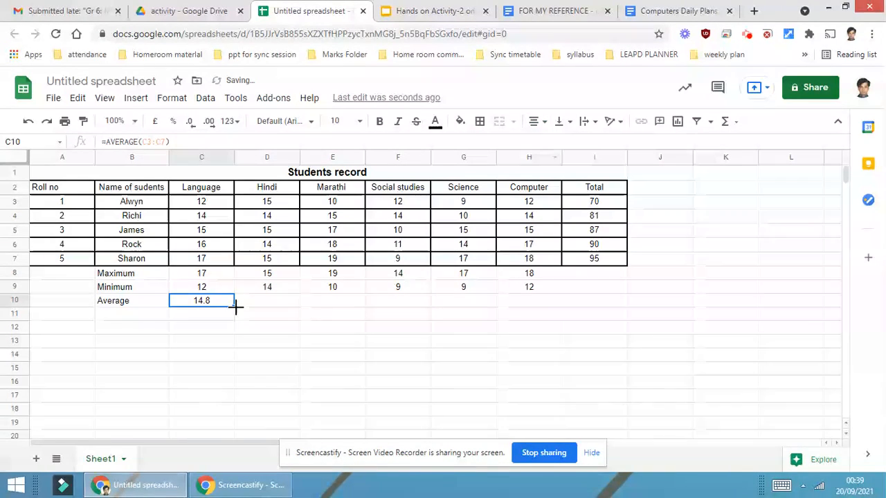
Fill the AVERAGE formula across the Average row to the Computer column
{"action": "left_click_drag", "start_coordinate": [273, 301], "coordinate": [524, 305]}
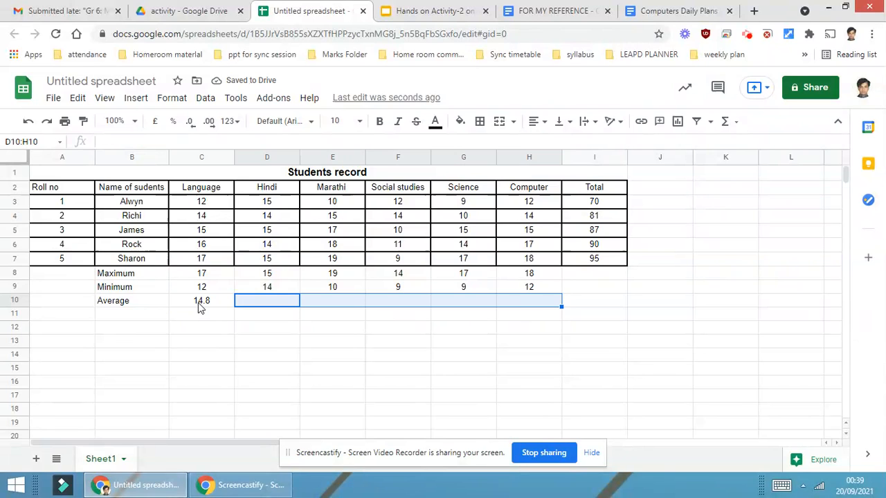
{"action": "left_click", "coordinate": [200, 305]}
{"action": "left_click_drag", "start_coordinate": [234, 307], "coordinate": [512, 317]}
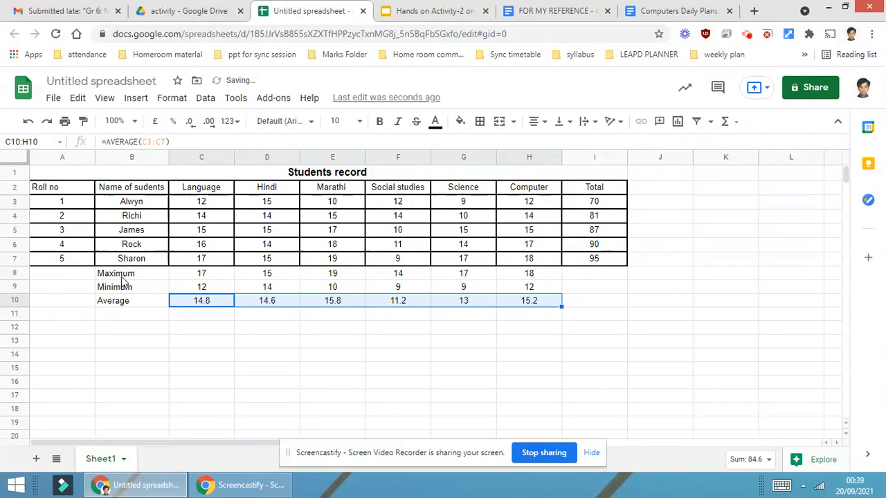
Apply all borders to the Maximum, Minimum and Average rows from the label column to Computer
{"action": "left_click", "coordinate": [162, 277]}
{"action": "left_click_drag", "start_coordinate": [162, 278], "coordinate": [523, 305]}
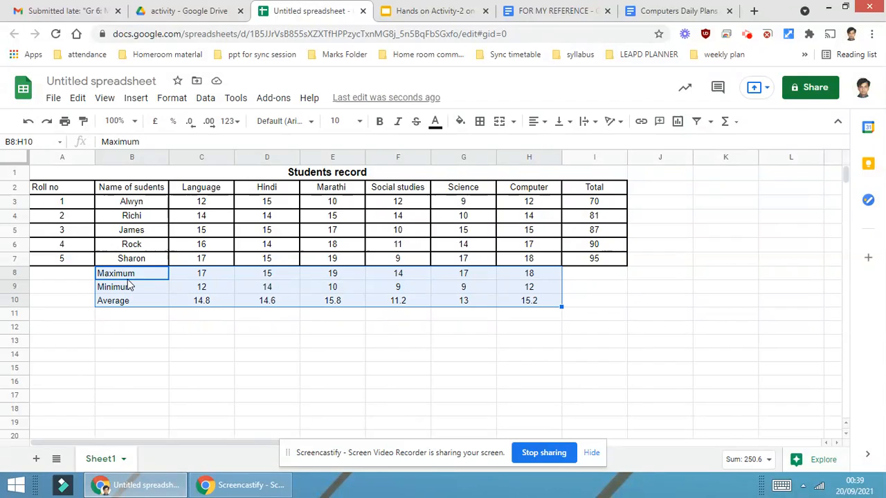
{"action": "left_click", "coordinate": [481, 125]}
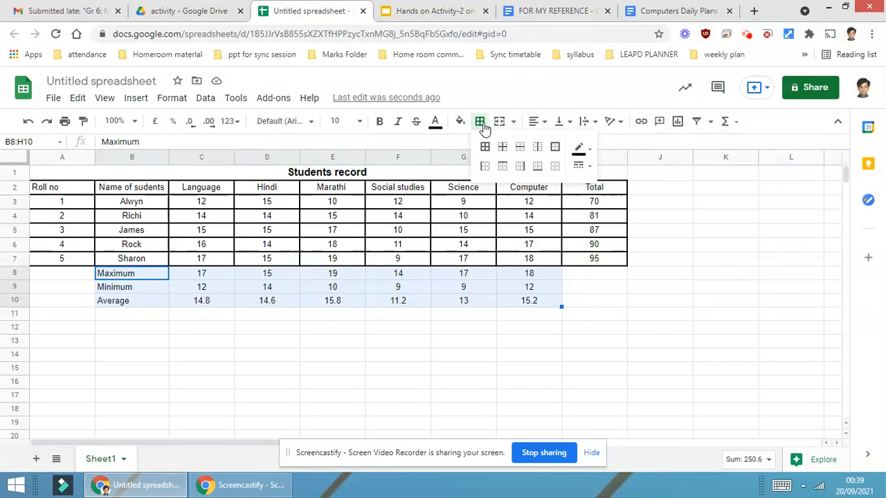
{"action": "left_click", "coordinate": [485, 151]}
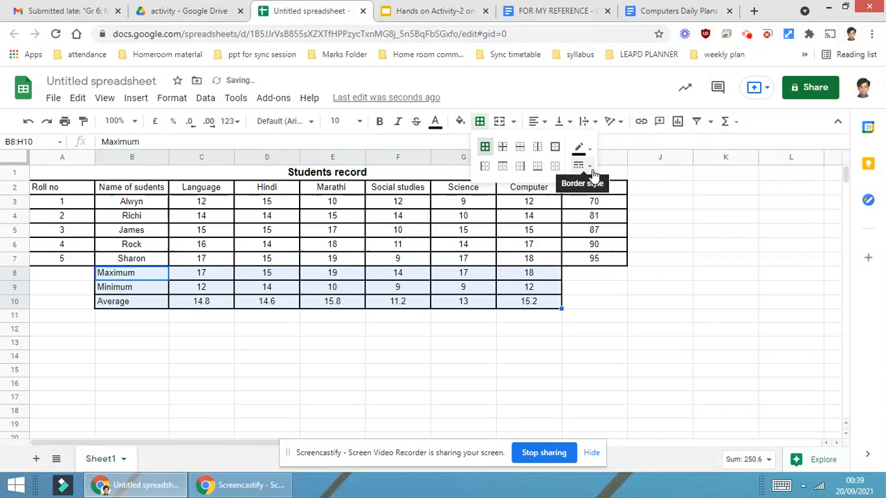
{"action": "left_click", "coordinate": [583, 166]}
{"action": "left_click", "coordinate": [604, 204]}
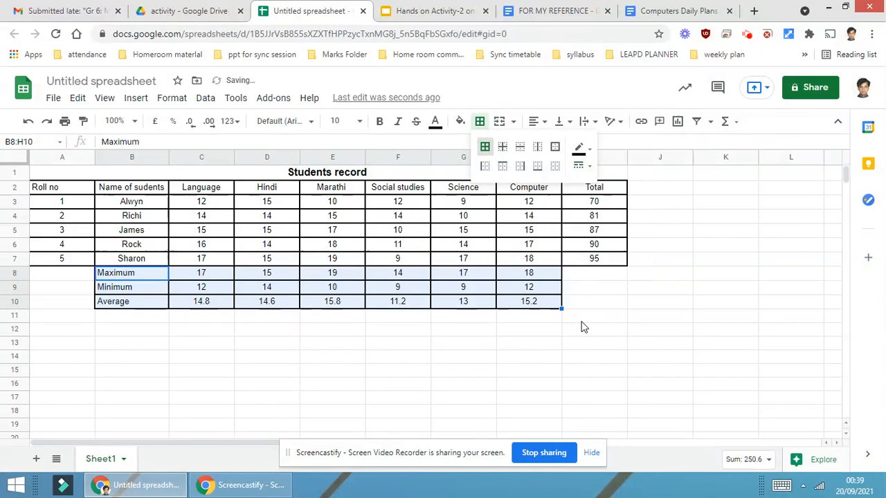
{"action": "left_click", "coordinate": [584, 326]}
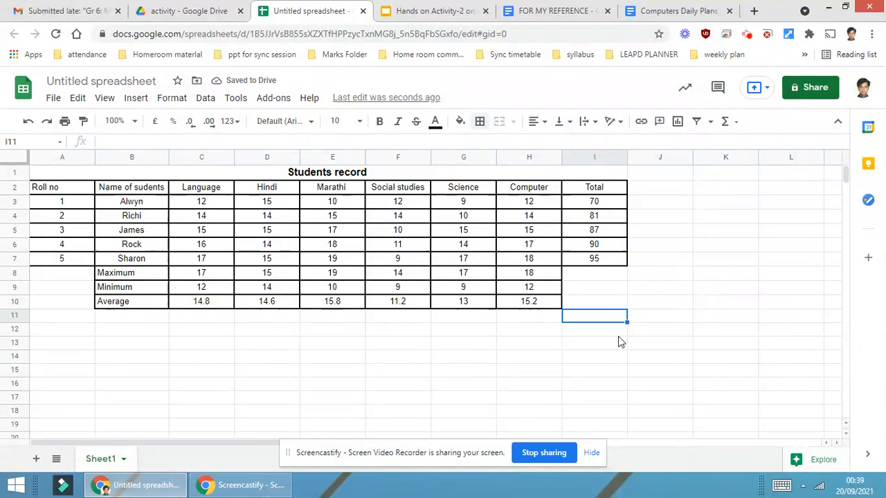
Inspect the formulas in the first Total cell and the Language minimum cell
{"action": "left_click", "coordinate": [607, 201]}
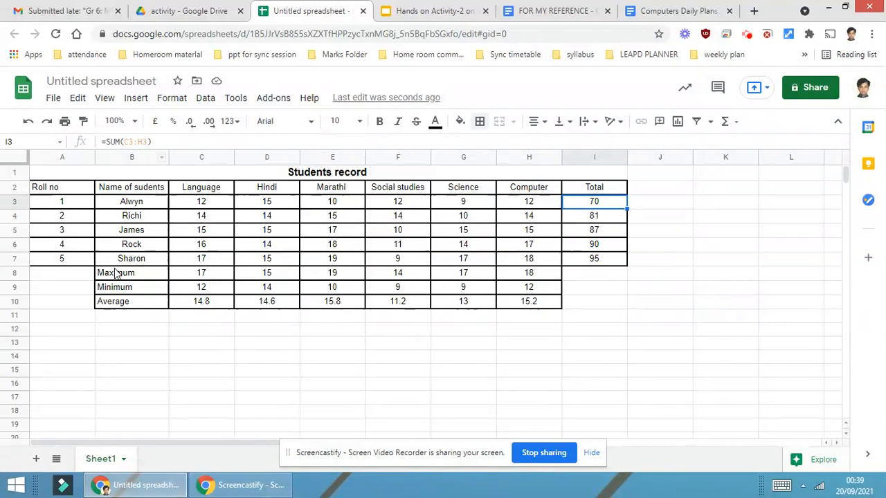
{"action": "left_click", "coordinate": [201, 286]}
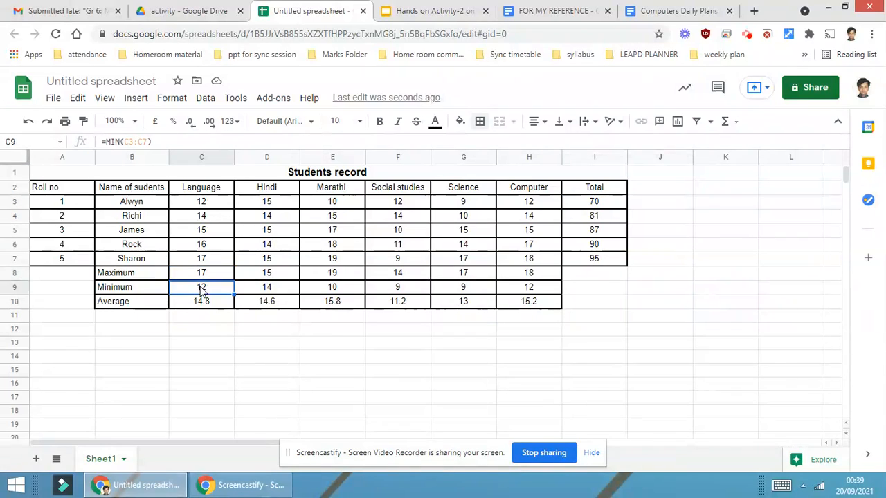
Enter the label count in the names column below the Average row
{"action": "left_click", "coordinate": [201, 304]}
{"action": "left_click", "coordinate": [725, 121]}
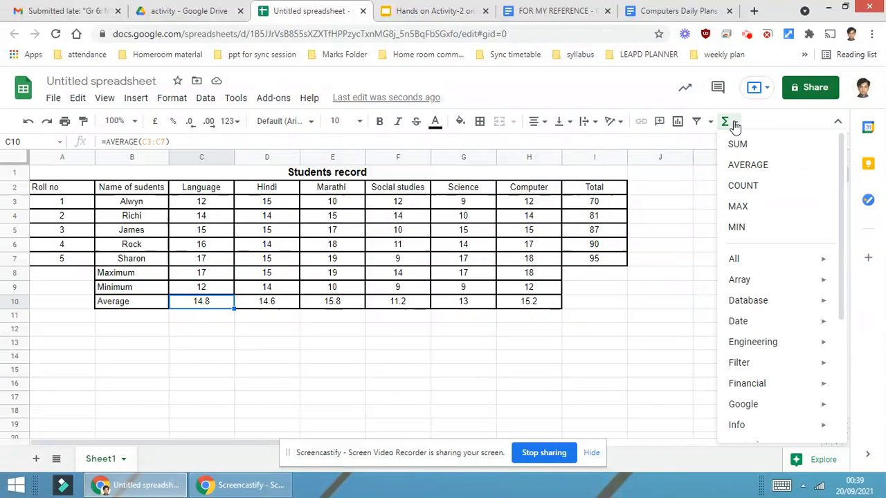
{"action": "left_click", "coordinate": [127, 318]}
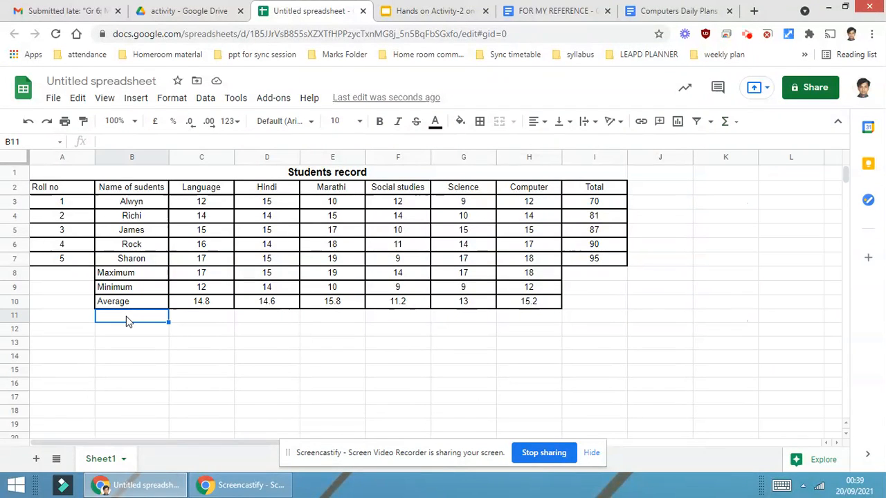
{"action": "type", "text": "co"}
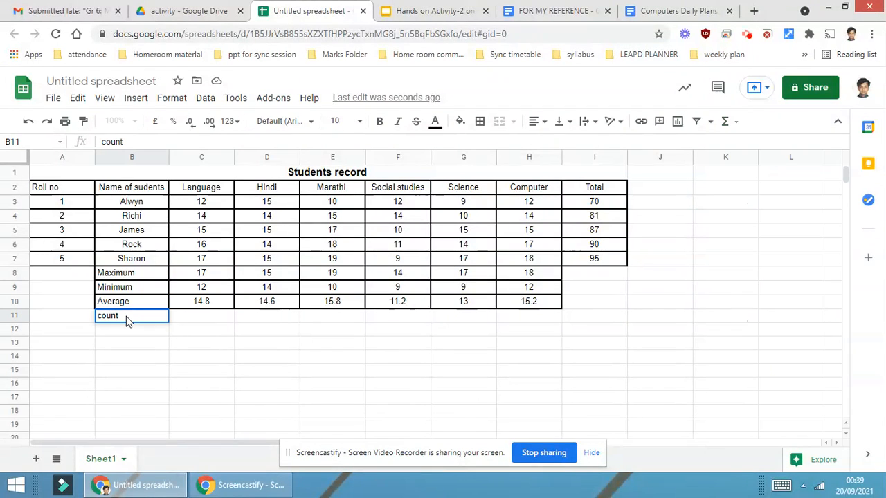
{"action": "type", "text": "unt"}
{"action": "key", "text": "Tab"}
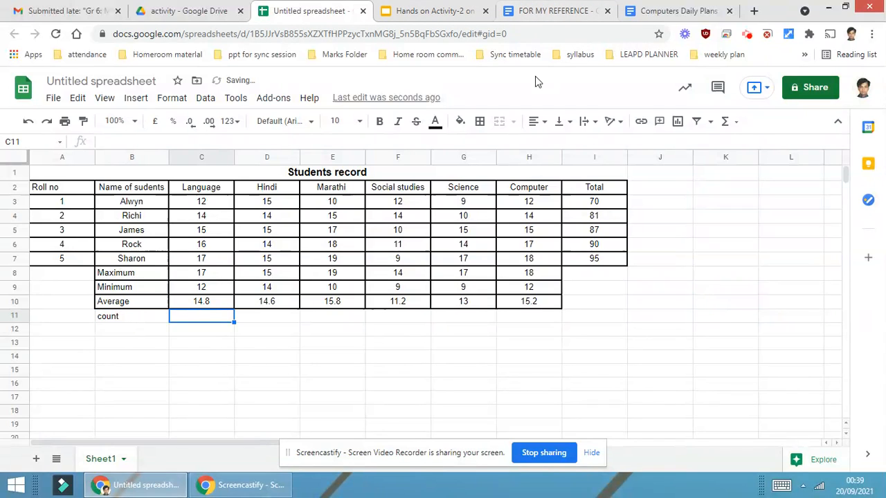
Insert a COUNT formula over the Language marks C3:C7 in the count row
{"action": "left_click", "coordinate": [734, 123]}
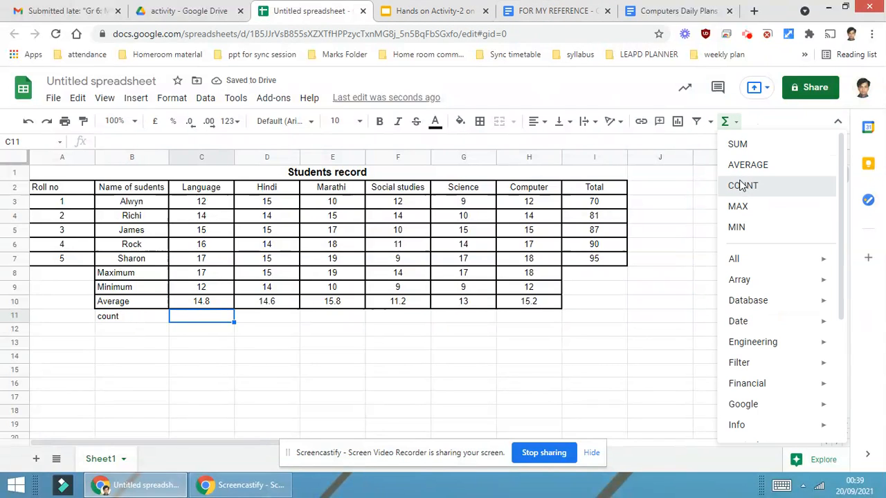
{"action": "left_click", "coordinate": [743, 186]}
{"action": "left_click_drag", "start_coordinate": [211, 202], "coordinate": [213, 264]}
{"action": "key", "text": "Return"}
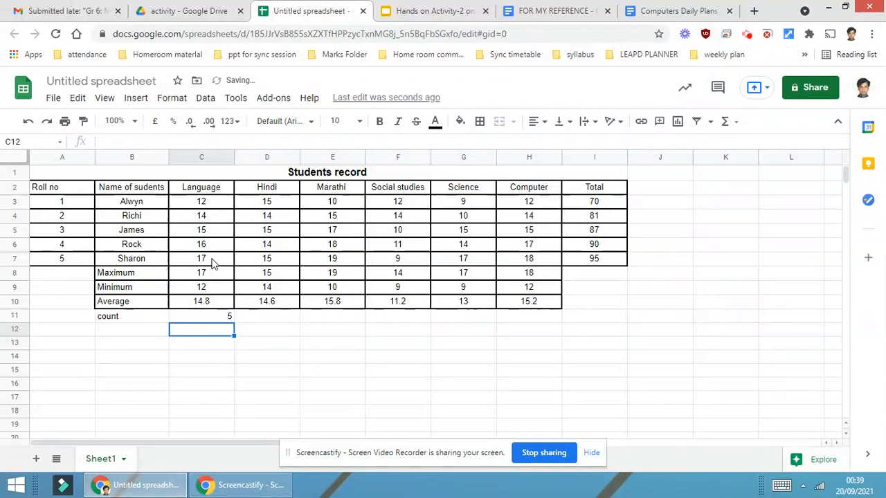
Fill the COUNT formula across the count row to the Computer column
{"action": "left_click", "coordinate": [231, 320]}
{"action": "left_click_drag", "start_coordinate": [233, 320], "coordinate": [515, 331]}
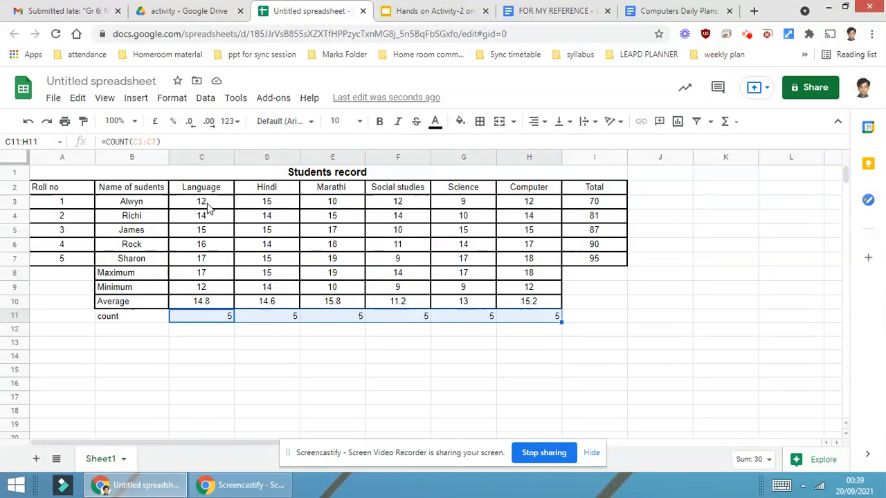
Delete James's Language mark and re-enter it as 15
{"action": "left_click", "coordinate": [208, 205]}
{"action": "left_click", "coordinate": [210, 217]}
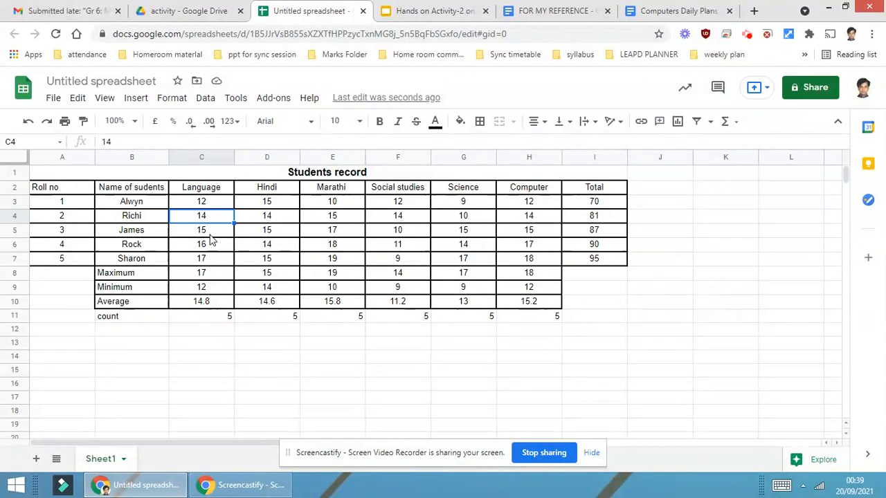
{"action": "left_click", "coordinate": [211, 236]}
{"action": "left_click", "coordinate": [206, 249]}
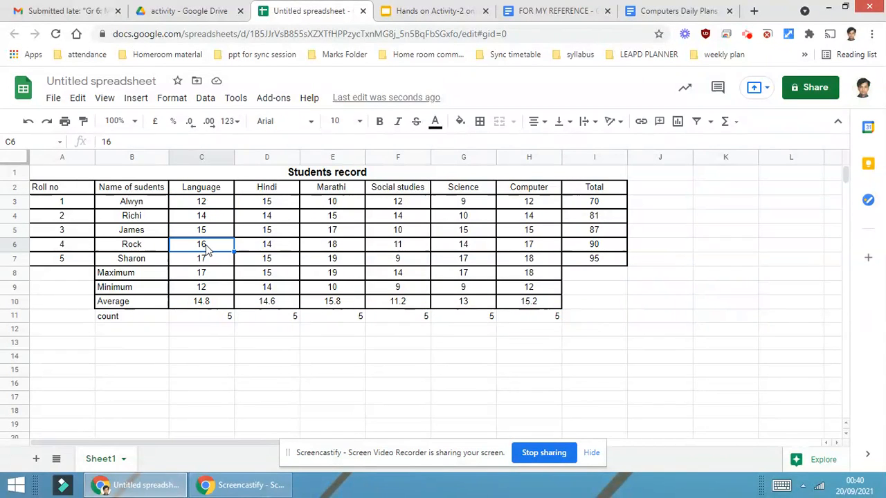
{"action": "left_click", "coordinate": [206, 261]}
{"action": "left_click", "coordinate": [215, 235]}
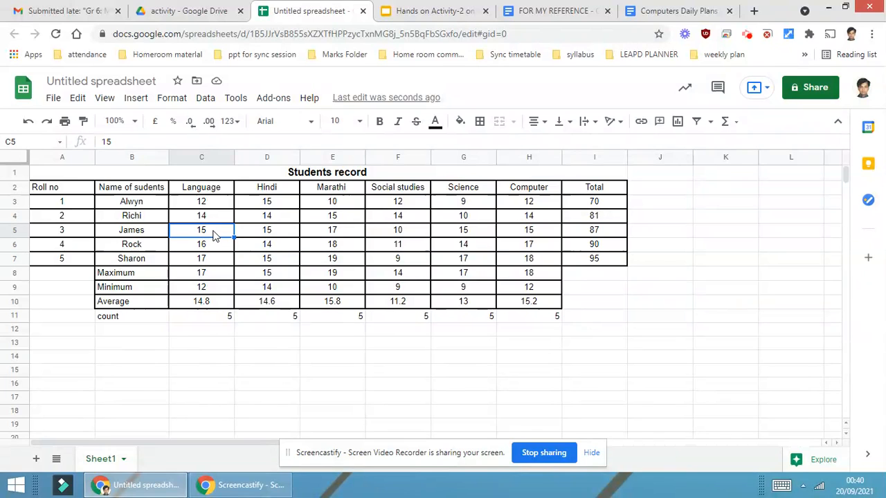
{"action": "key", "text": "Delete"}
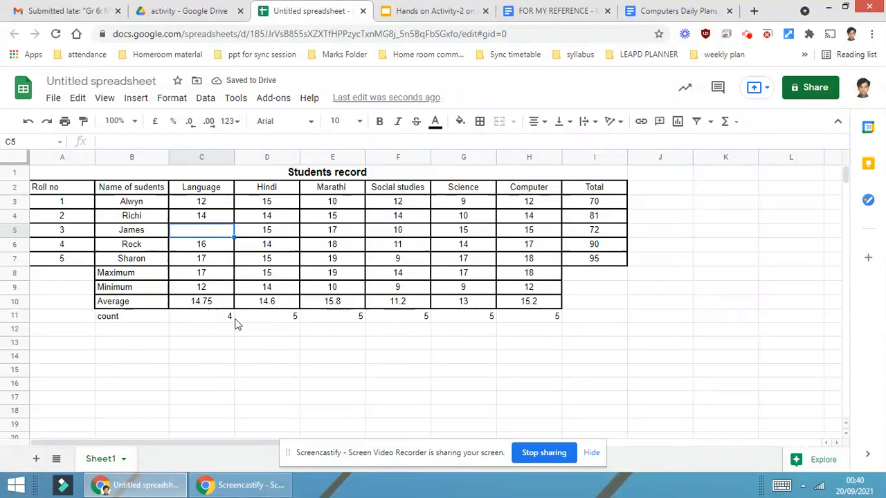
{"action": "type", "text": "15"}
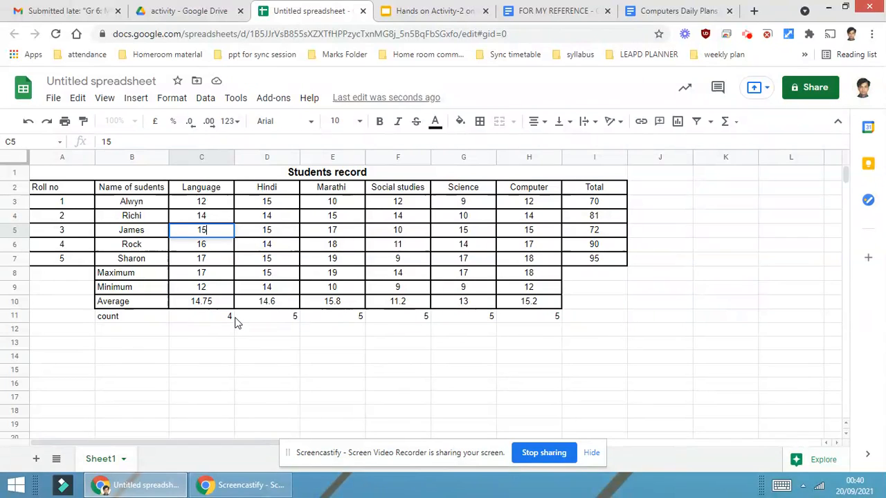
{"action": "key", "text": "Return"}
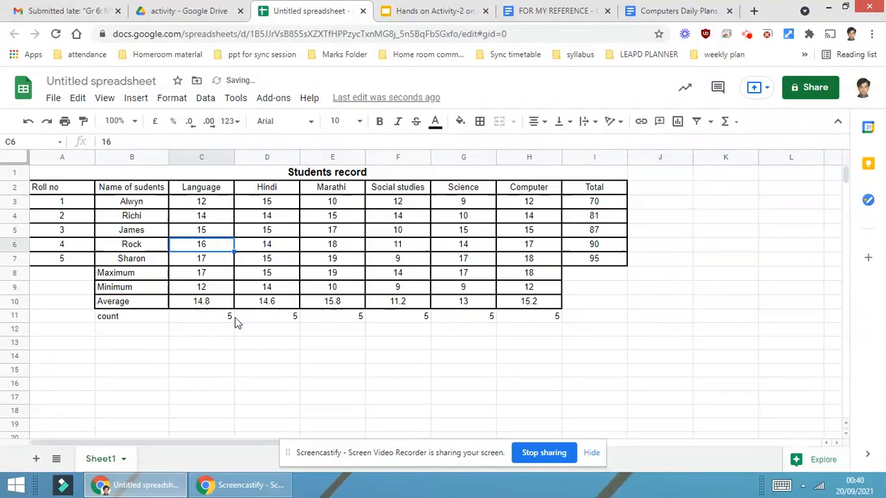
Retype the count row label as Count
{"action": "left_click", "coordinate": [141, 322]}
{"action": "type", "text": "Coun"}
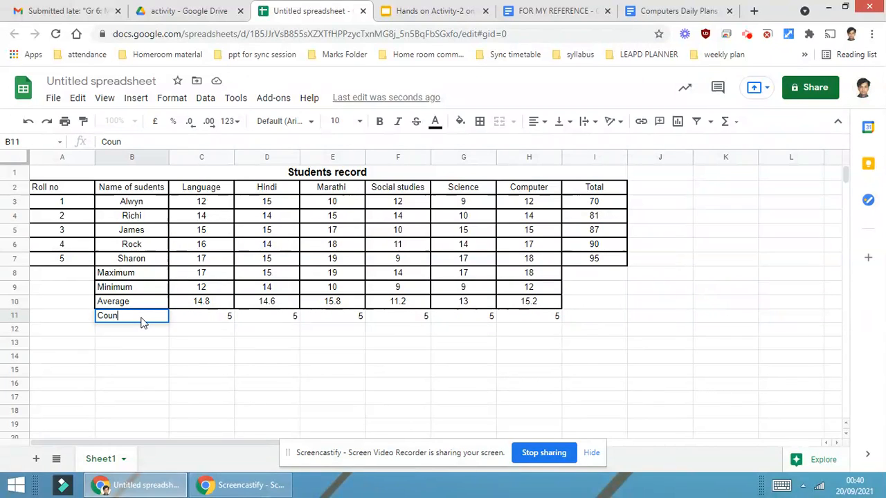
{"action": "type", "text": "t"}
{"action": "key", "text": "Return"}
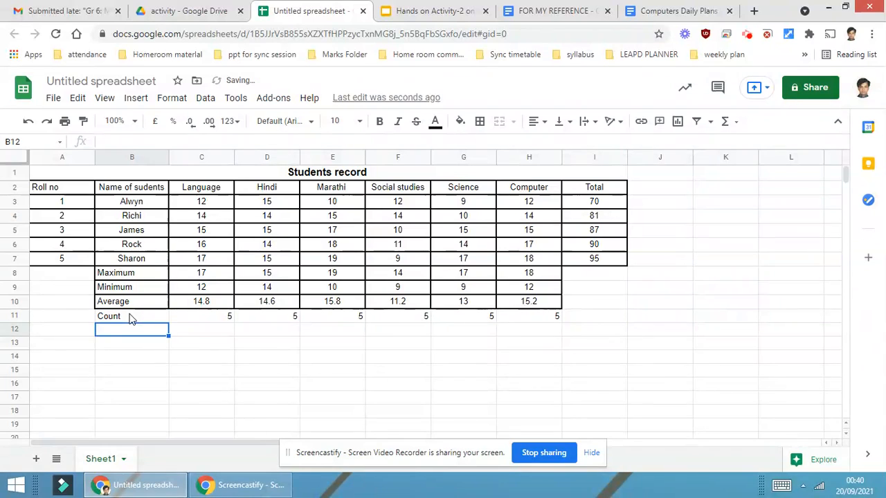
Apply all borders to the Count row from the label column to Computer
{"action": "left_click_drag", "start_coordinate": [135, 322], "coordinate": [513, 322]}
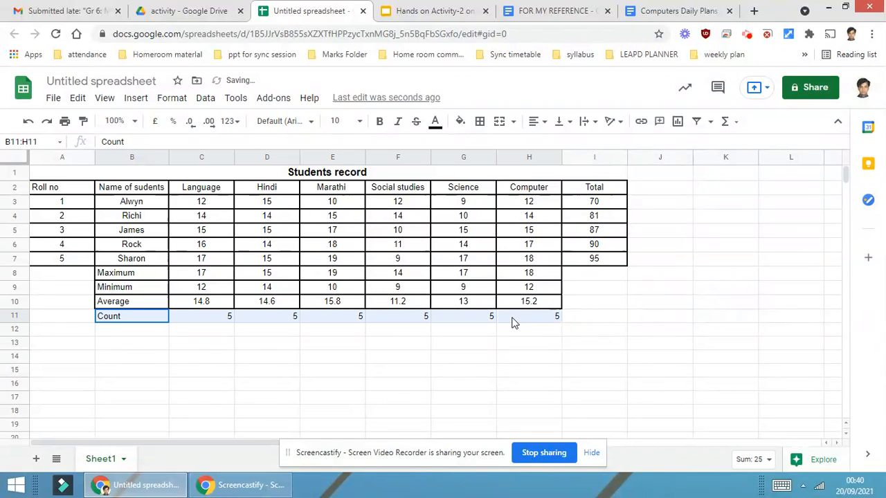
{"action": "left_click", "coordinate": [480, 123]}
{"action": "left_click", "coordinate": [484, 147]}
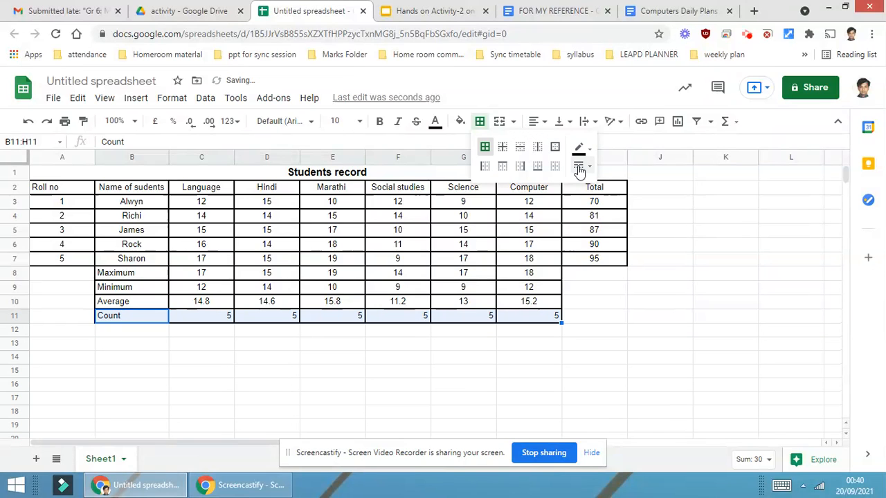
Center-align the Count row cells
{"action": "left_click", "coordinate": [550, 123]}
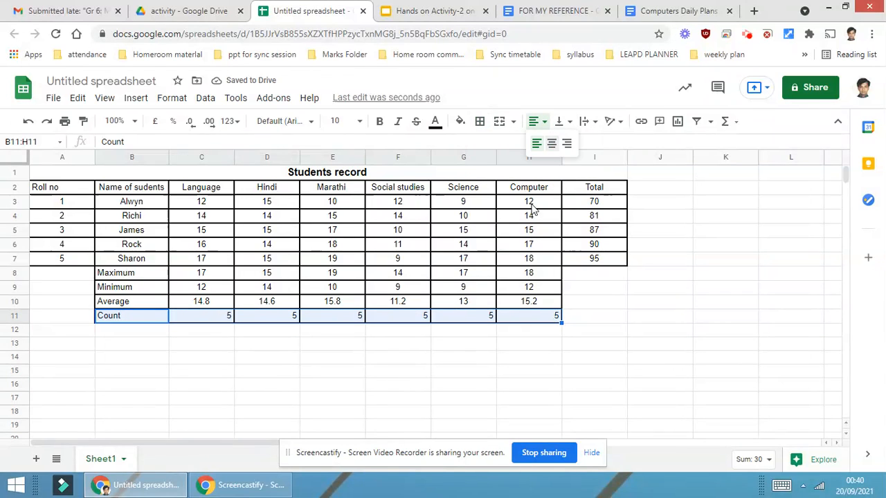
{"action": "left_click", "coordinate": [548, 147]}
Left-align the Count label cell
{"action": "left_click", "coordinate": [130, 322]}
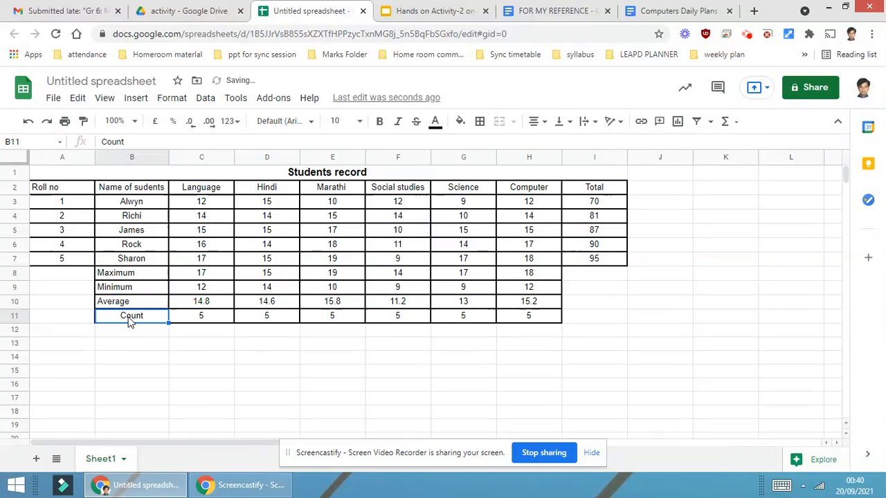
{"action": "left_click", "coordinate": [536, 122]}
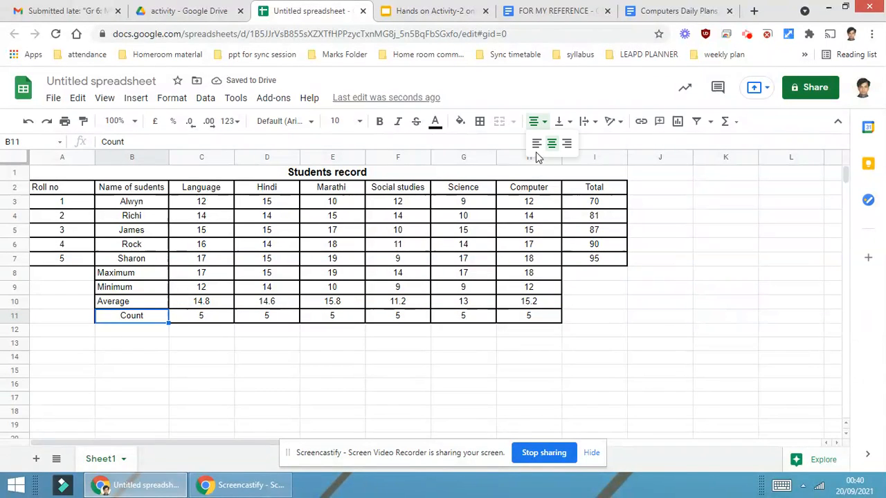
{"action": "left_click", "coordinate": [537, 143]}
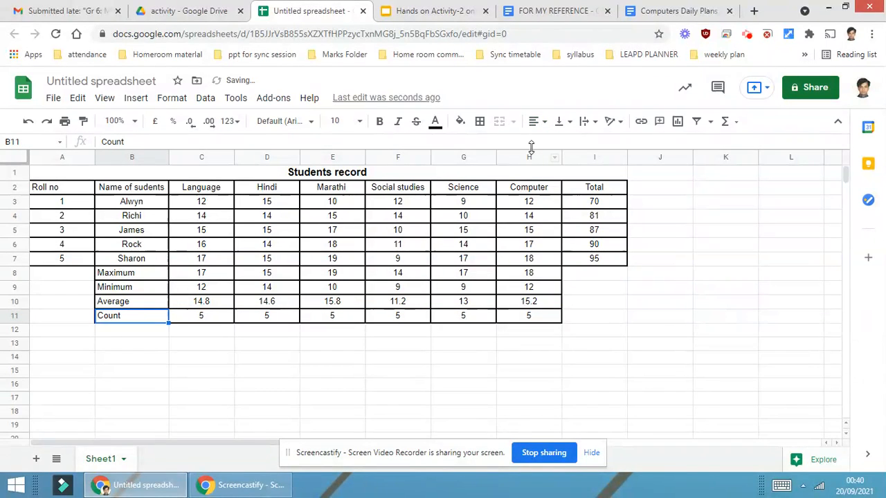
{"action": "left_click", "coordinate": [330, 361]}
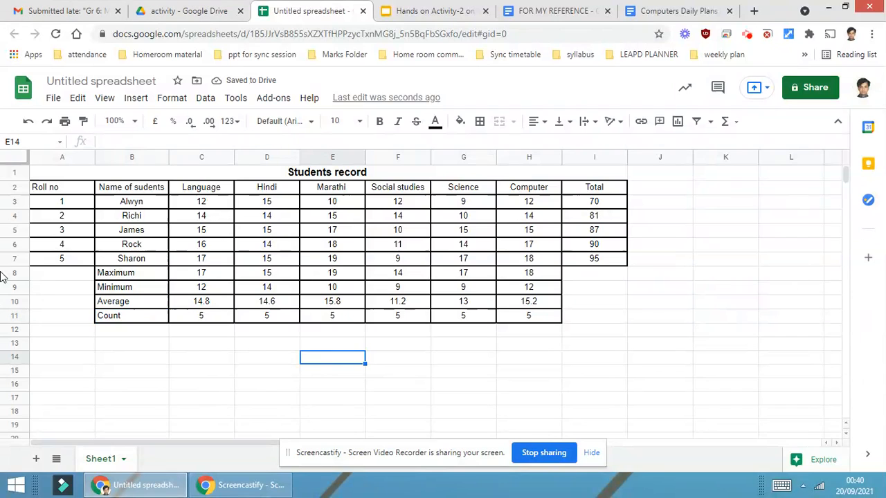